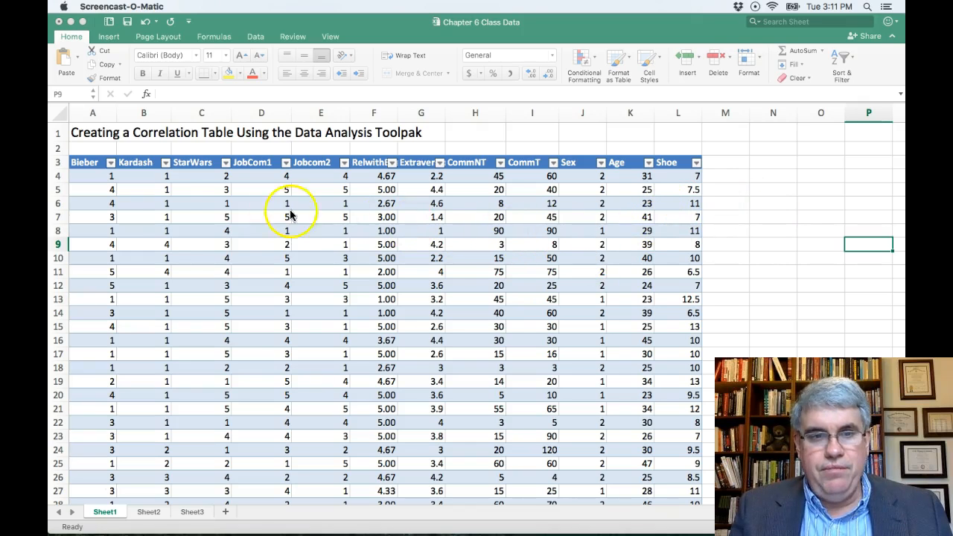
# Open the Correlation tool from the Data Analysis tools for the class data on Sheet1.
pyautogui.click(91, 185)
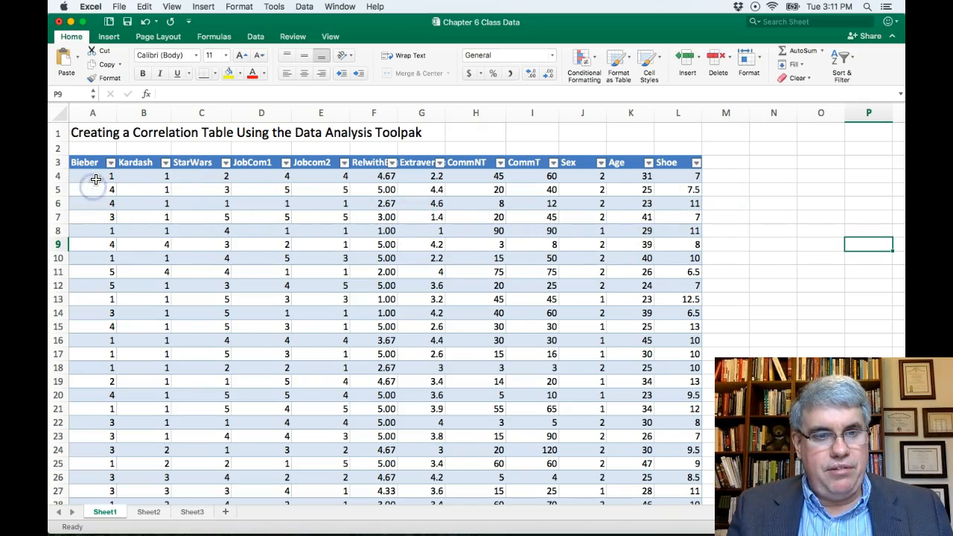
pyautogui.click(96, 178)
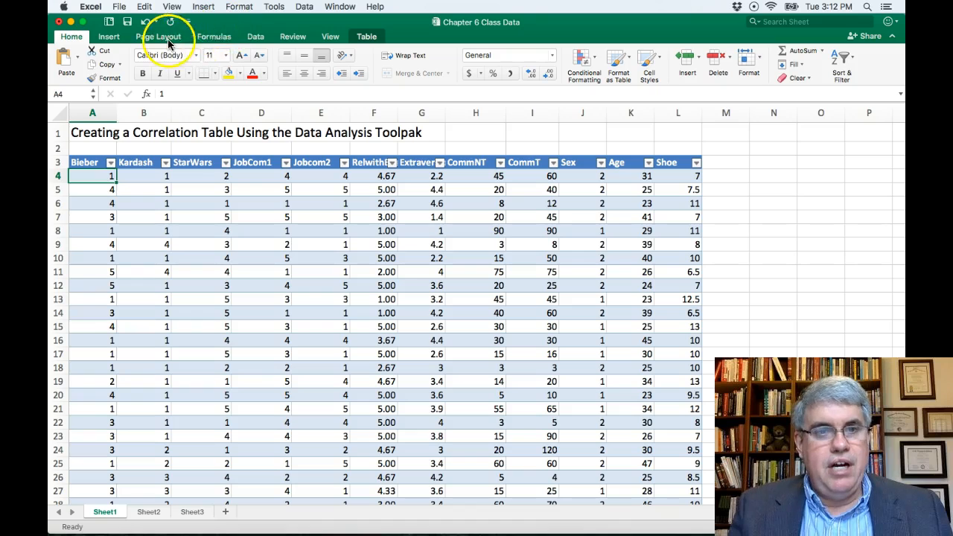
pyautogui.click(254, 37)
pyautogui.click(775, 58)
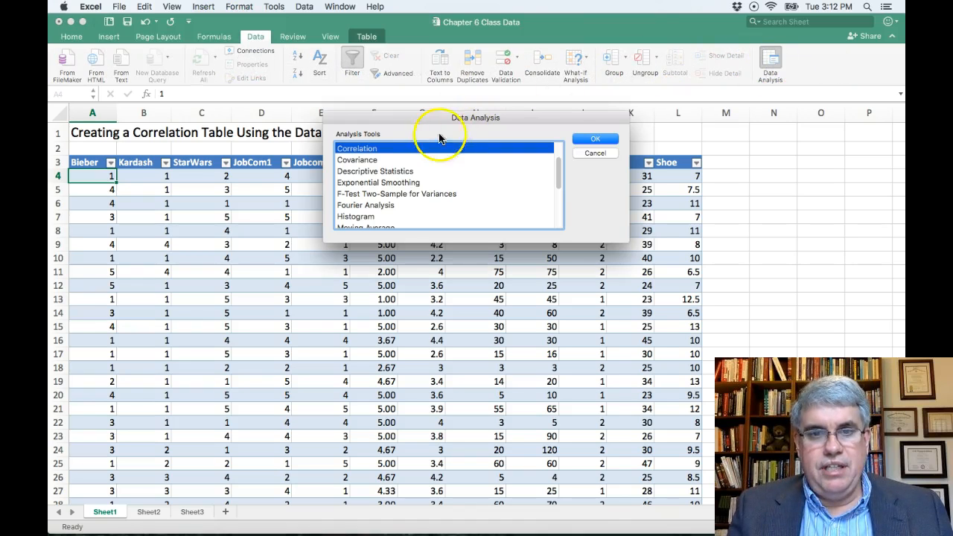
pyautogui.click(591, 140)
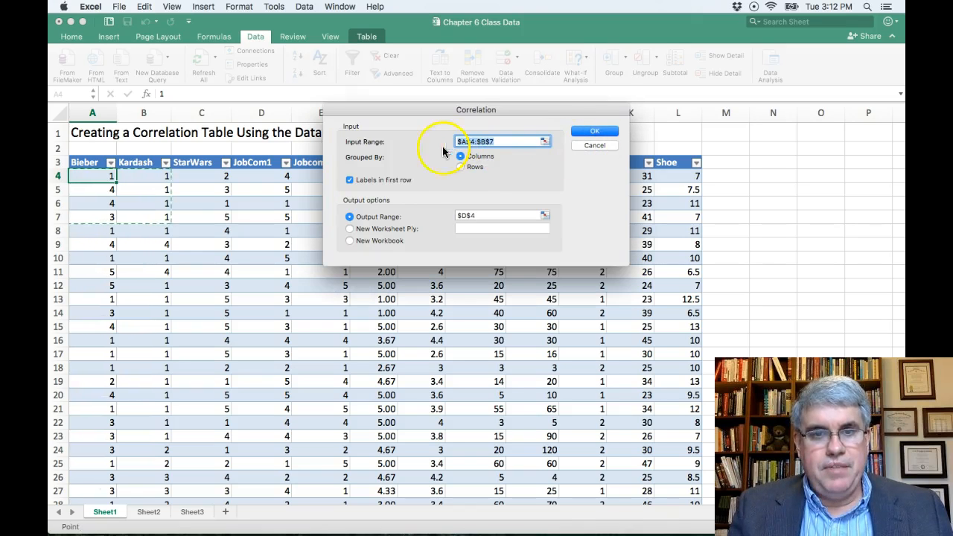
# Set the correlation's input range to $A$3:$L$28, covering the header row and all data columns from Bieber to Shoe.
pyautogui.click(97, 162)
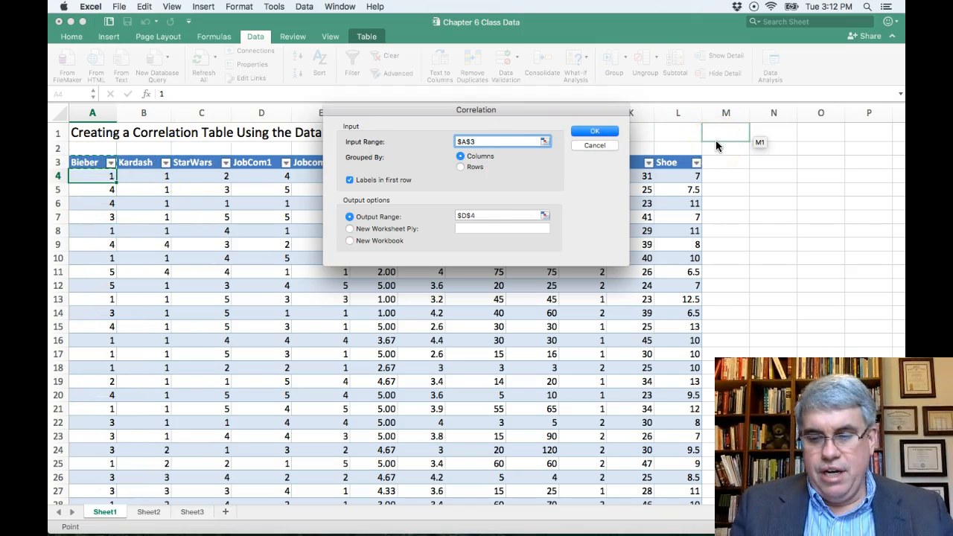
pyautogui.hotkey('shift', 'Right')
pyautogui.hotkey('shift', 'Right')
pyautogui.hotkey('shift', 'Right')
pyautogui.hotkey('shift', 'Right')
pyautogui.hotkey('shift', 'Right')
pyautogui.hotkey('shift', 'Right')
pyautogui.hotkey('shift', 'Right')
pyautogui.hotkey('shift', 'Right')
pyautogui.hotkey('shift', 'Right')
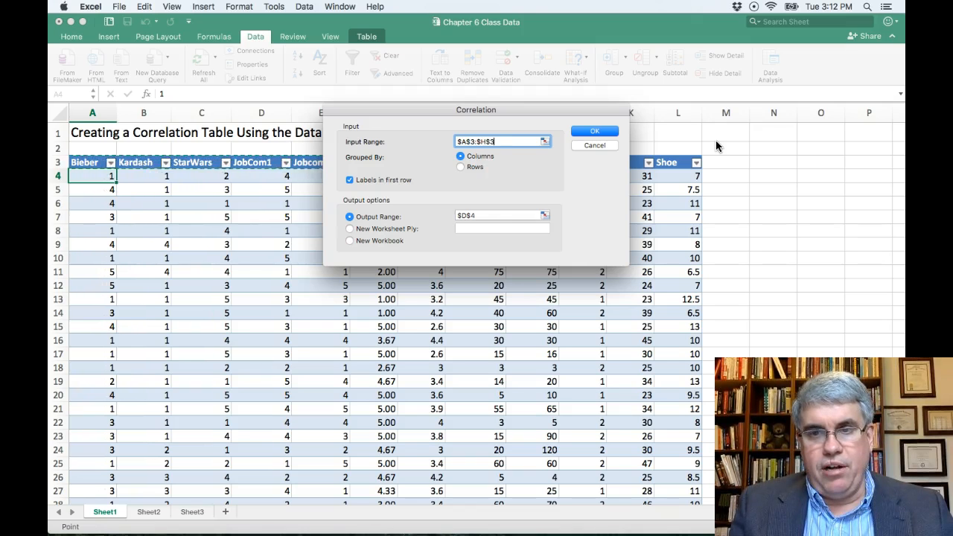
pyautogui.hotkey('shift', 'Right')
pyautogui.hotkey('shift', 'Right')
pyautogui.hotkey('shift', 'Down')
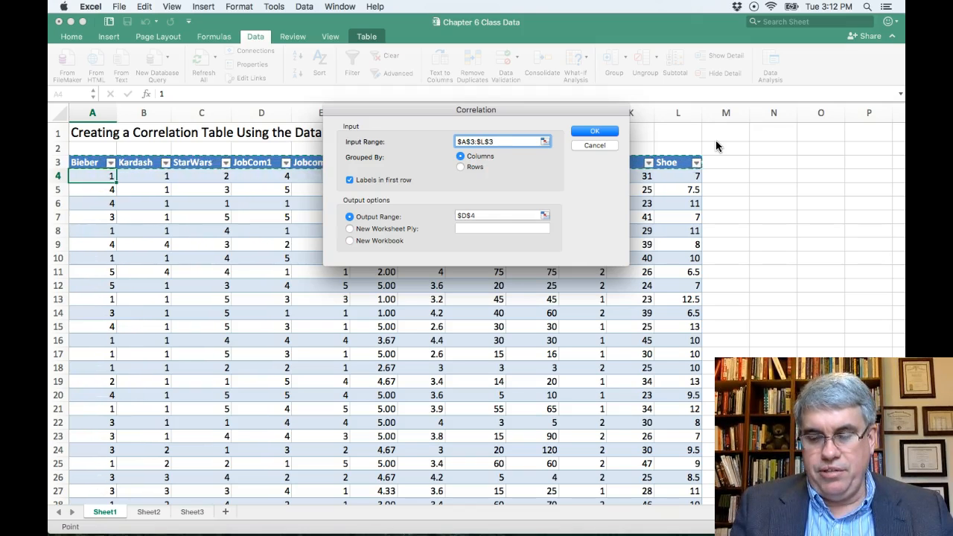
pyautogui.hotkey('shift', 'Down')
pyautogui.hotkey('shift', 'Down')
pyautogui.hotkey('shift', 'Down')
pyautogui.hotkey('shift', 'Down')
pyautogui.hotkey('shift', 'Down')
pyautogui.hotkey('shift', 'Down')
pyautogui.hotkey('shift', 'Down')
pyautogui.hotkey('shift', 'Down')
pyautogui.hotkey('shift', 'Down')
pyautogui.hotkey('shift', 'Down')
pyautogui.hotkey('shift', 'Down')
pyautogui.hotkey('shift', 'Down')
pyautogui.hotkey('shift', 'Down')
pyautogui.hotkey('shift', 'Down')
pyautogui.hotkey('shift', 'Down')
pyautogui.hotkey('shift', 'Down')
pyautogui.hotkey('shift', 'Down')
pyautogui.hotkey('shift', 'Down')
pyautogui.hotkey('shift', 'Down')
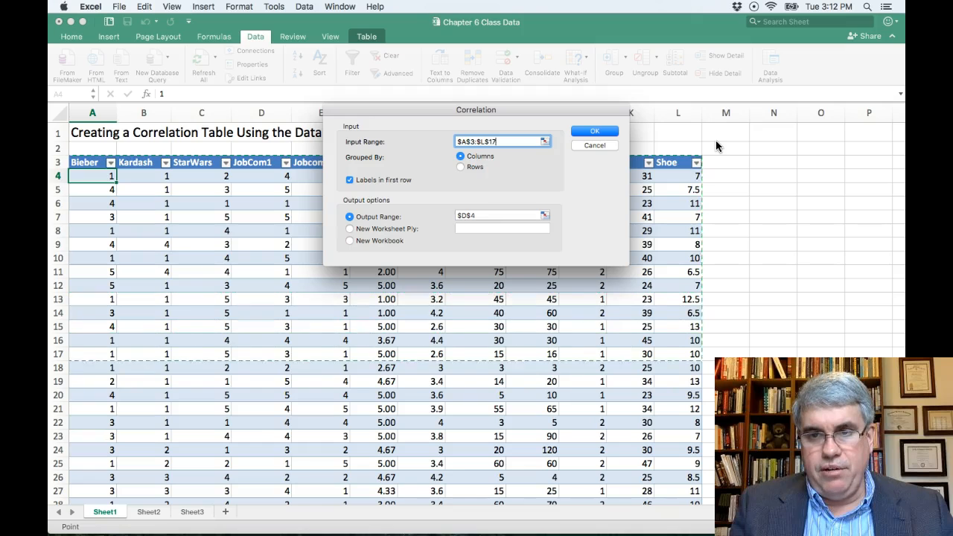
pyautogui.hotkey('shift', 'Down')
pyautogui.hotkey('shift', 'Down')
pyautogui.hotkey('shift', 'Down')
pyautogui.hotkey('shift', 'Down')
pyautogui.hotkey('shift', 'Down')
pyautogui.hotkey('shift', 'Down')
pyautogui.hotkey('shift', 'Down')
pyautogui.hotkey('shift', 'Down')
pyautogui.hotkey('shift', 'Down')
pyautogui.hotkey('shift', 'Down')
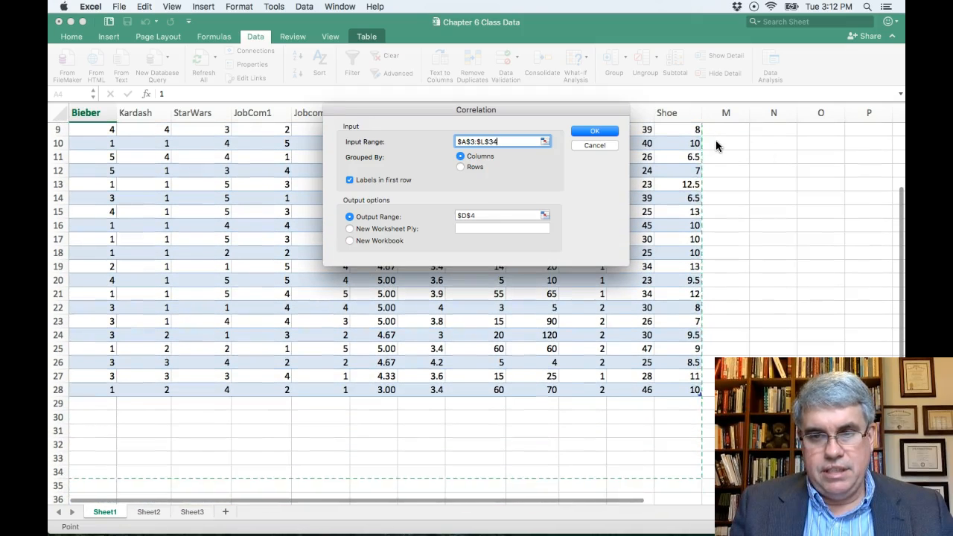
pyautogui.hotkey('shift', 'Up')
pyautogui.hotkey('shift', 'Up')
pyautogui.hotkey('shift', 'Up')
pyautogui.hotkey('shift', 'Up')
pyautogui.hotkey('shift', 'Up')
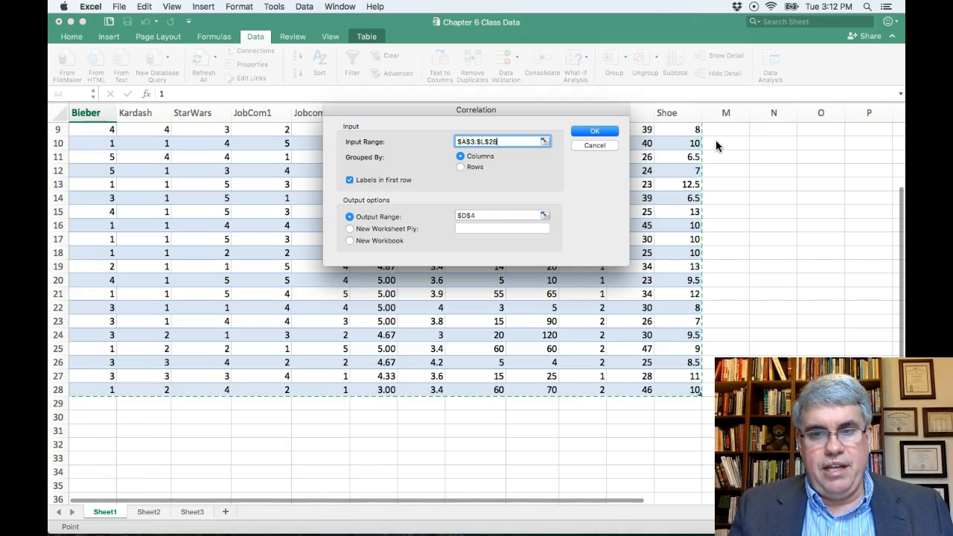
pyautogui.scroll(1, 788, 238)
pyautogui.scroll(5, 786, 238)
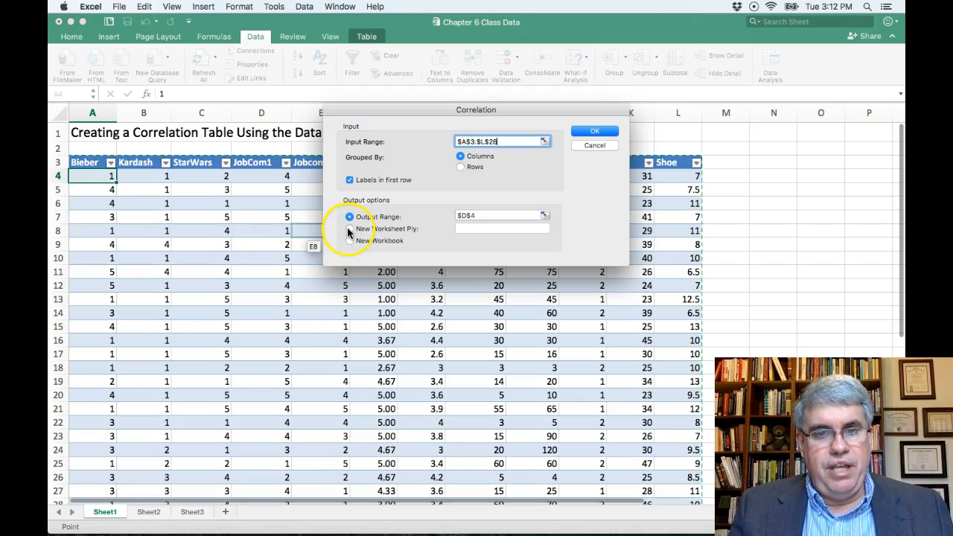
# Send the output to a new worksheet named "Table of Correlations" and run the correlation.
pyautogui.press('Escape')
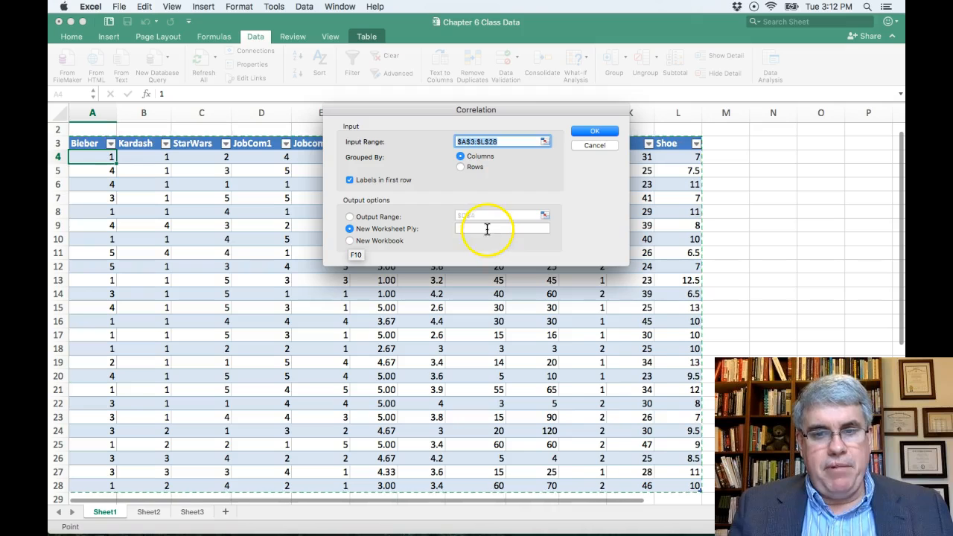
pyautogui.click(487, 230)
pyautogui.write('Ta')
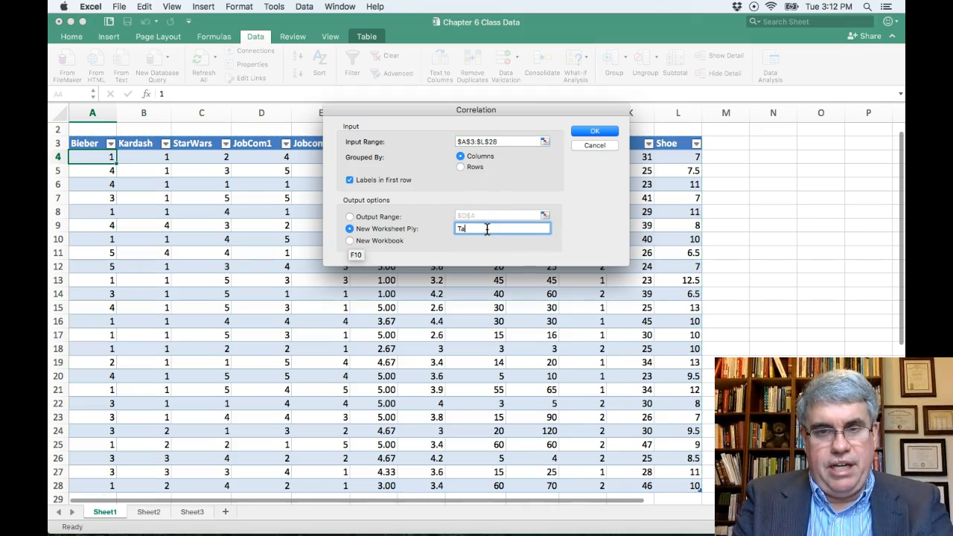
pyautogui.write('ble of Cor')
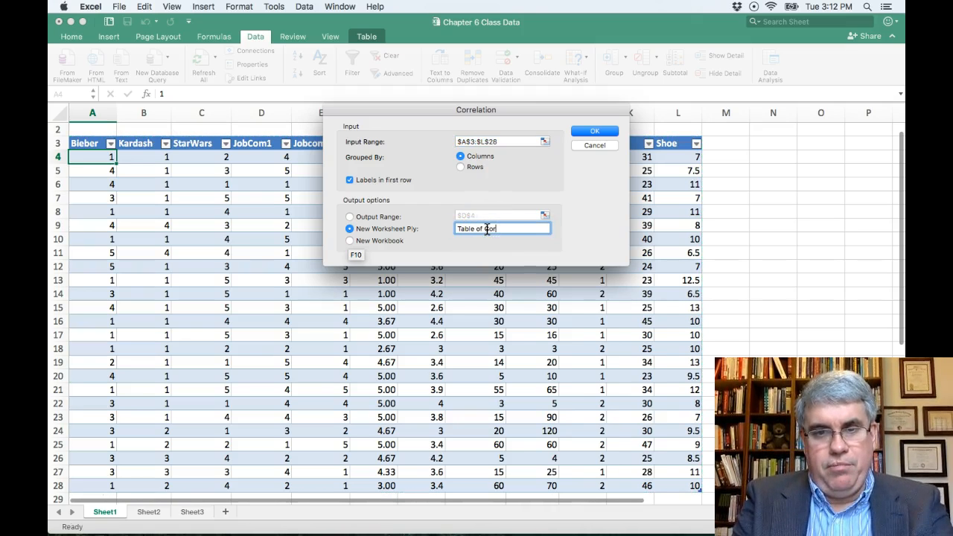
pyautogui.write('relations')
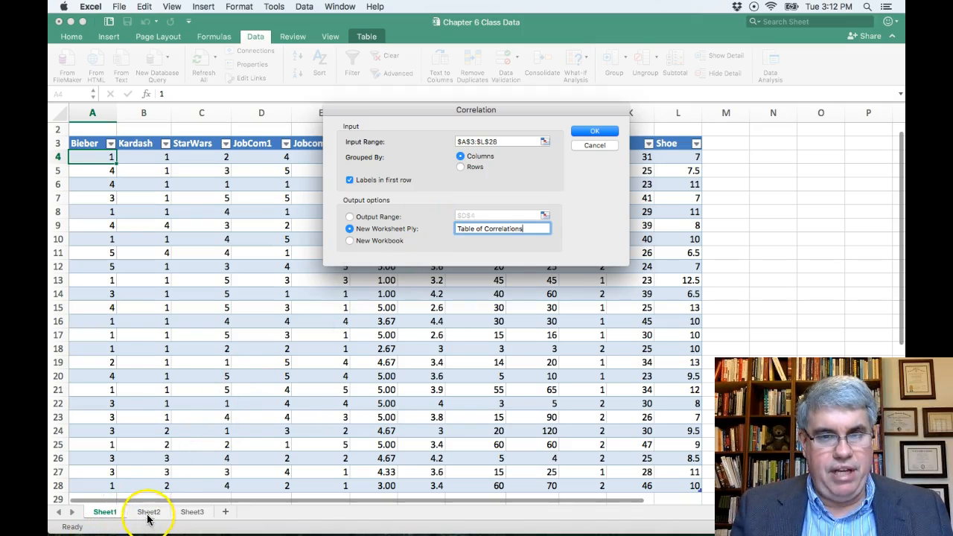
pyautogui.click(595, 134)
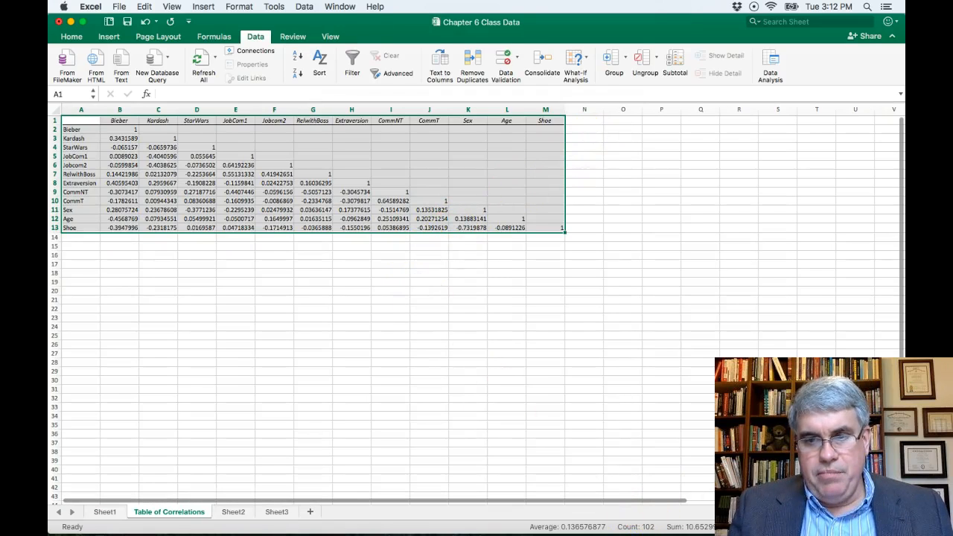
# Apply the Number format with two decimals to the entire correlation table, A1:M13.
pyautogui.moveTo(834, 447); pyautogui.dragTo(642, 506)
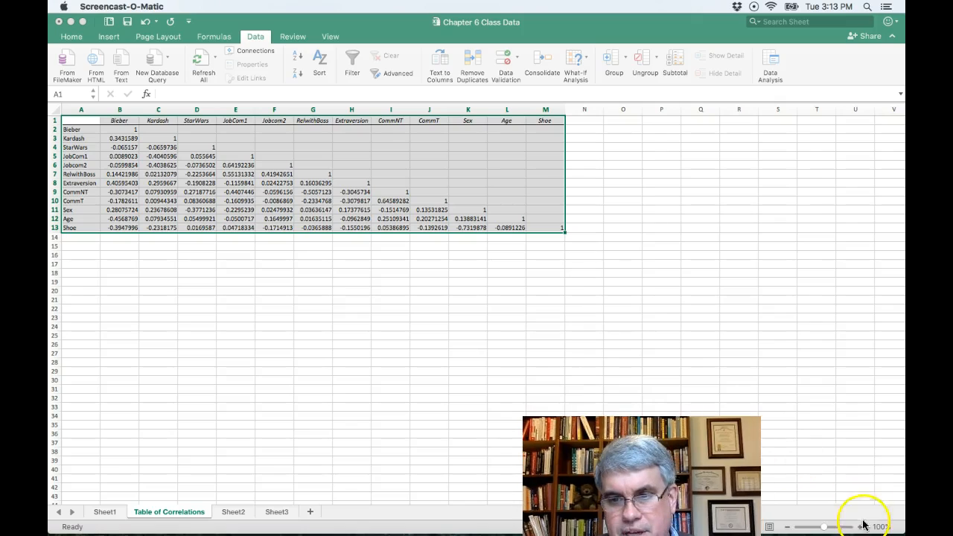
pyautogui.click(860, 528)
pyautogui.click(860, 528)
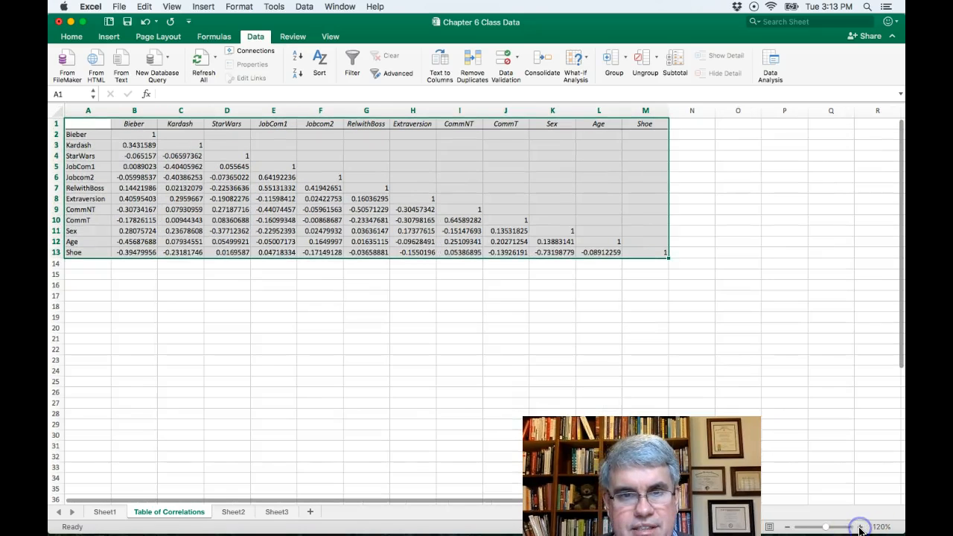
pyautogui.click(860, 528)
pyautogui.click(861, 528)
pyautogui.click(860, 528)
pyautogui.click(860, 528)
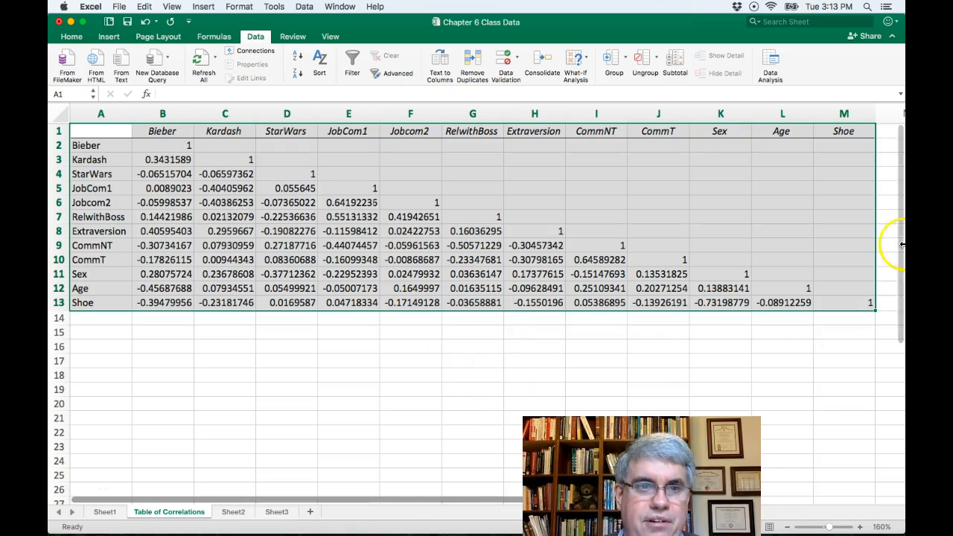
pyautogui.click(72, 38)
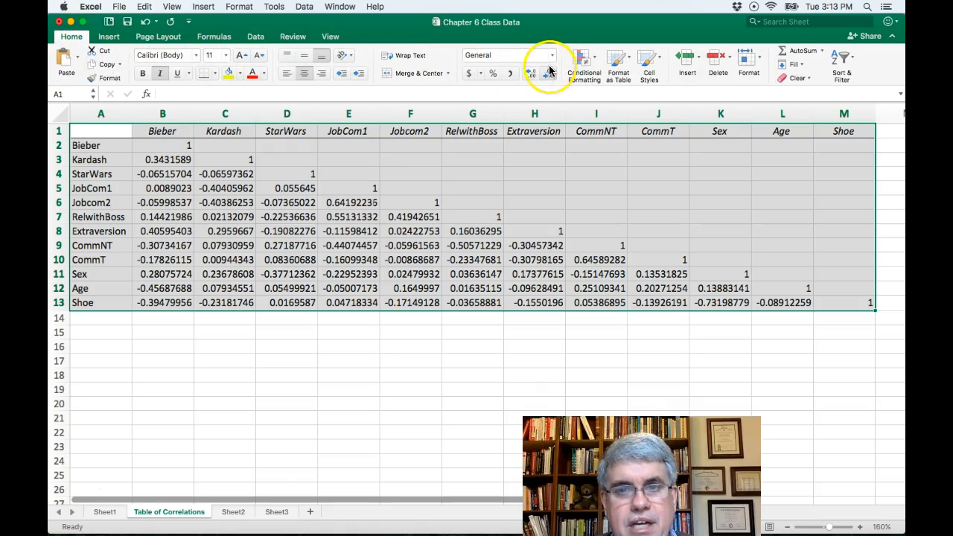
pyautogui.click(552, 56)
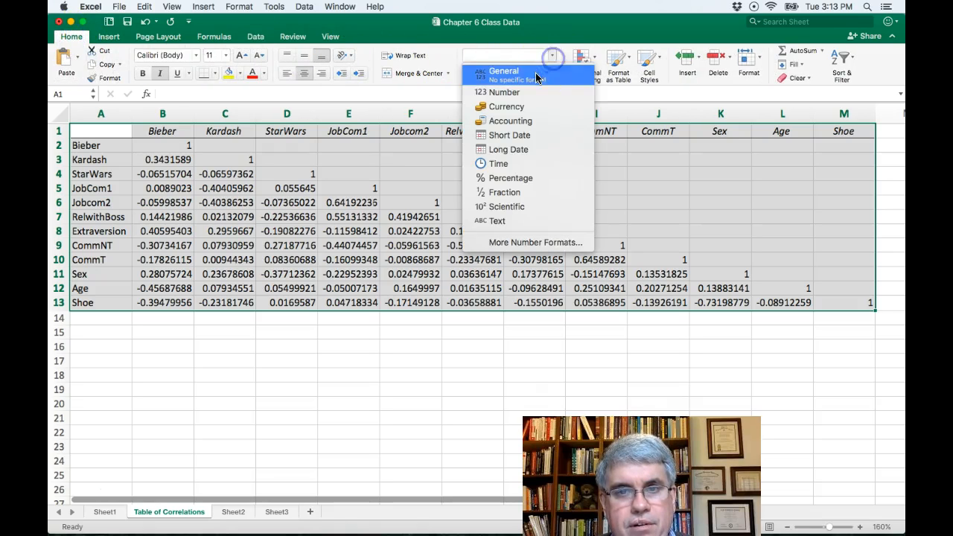
pyautogui.click(533, 92)
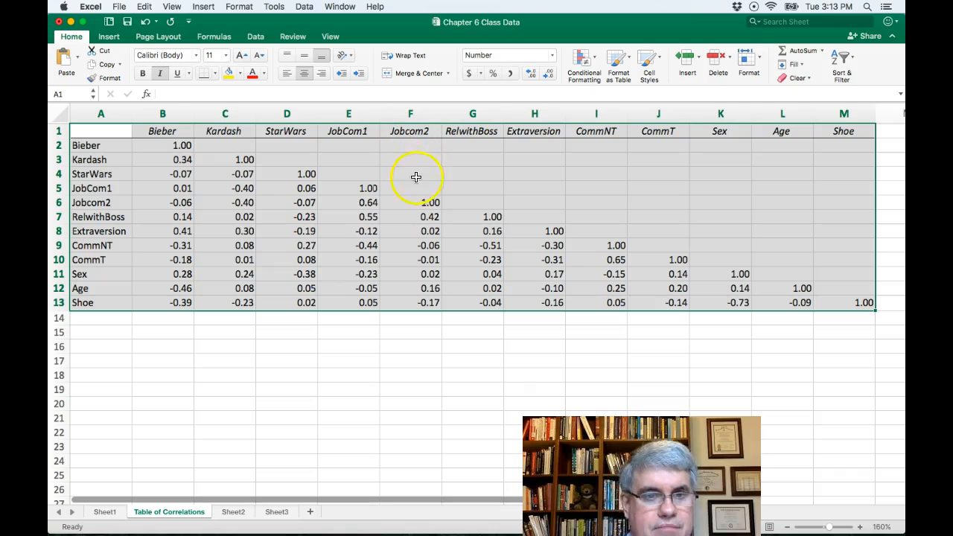
pyautogui.click(268, 338)
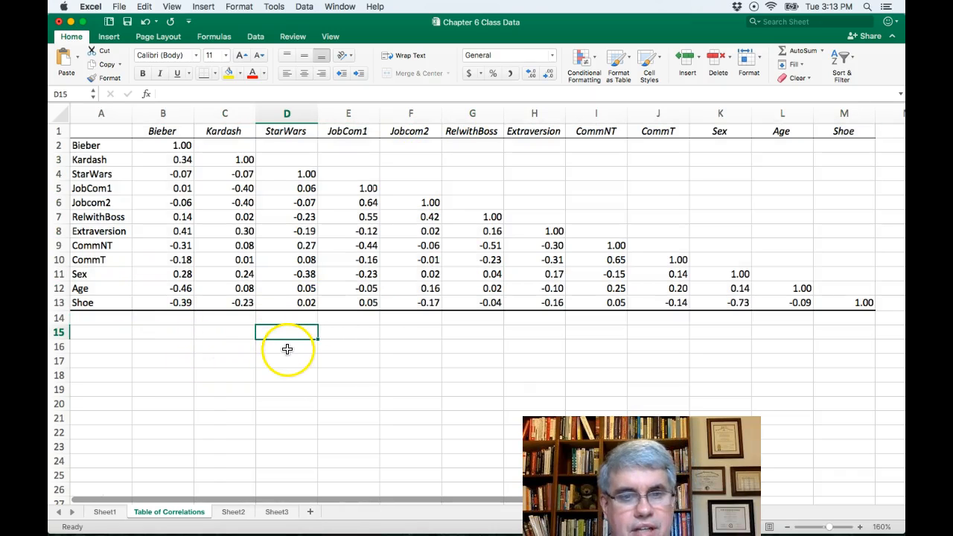
# Highlight in yellow the Kardash–Bieber correlation in B3 and the Kardash correlations with JobCom1 and Jobcom2 in C5:C6.
pyautogui.click(171, 161)
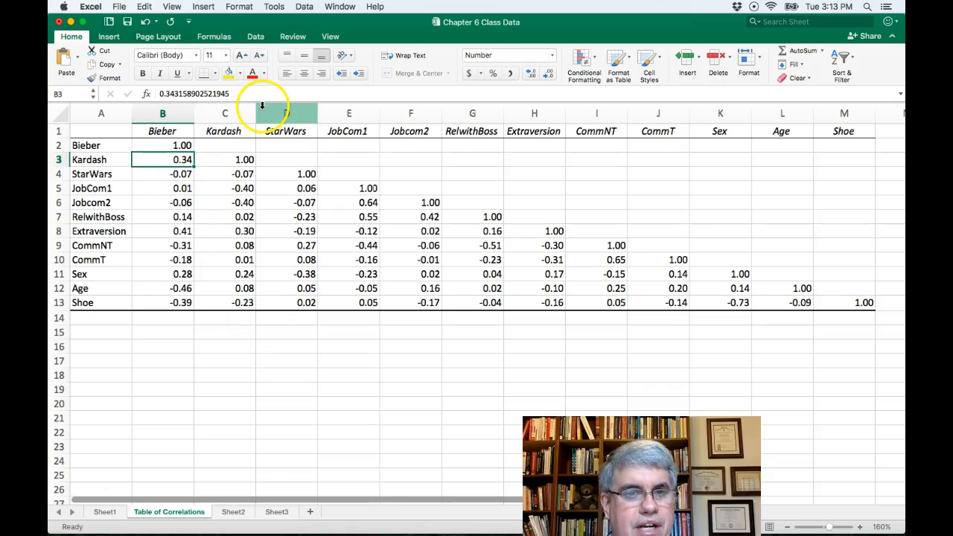
pyautogui.click(228, 78)
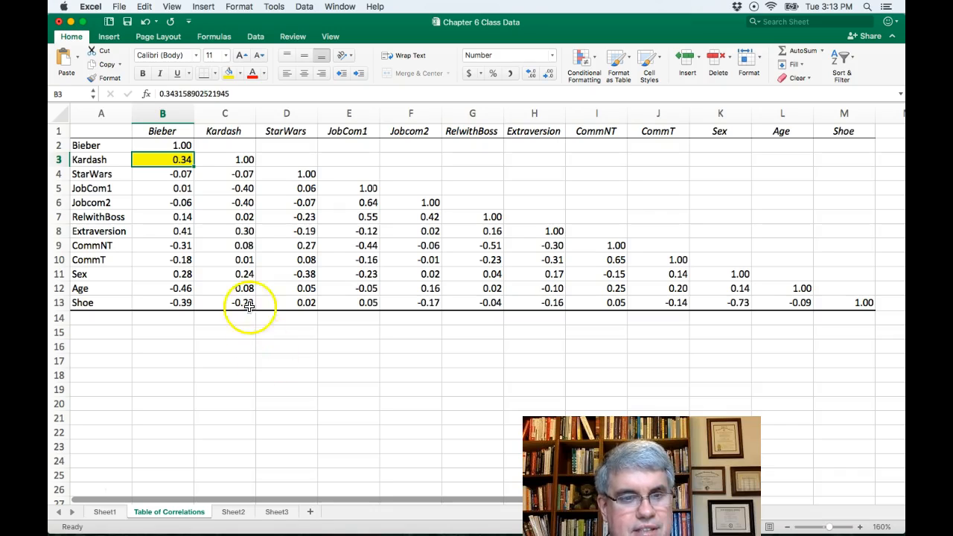
pyautogui.click(240, 189)
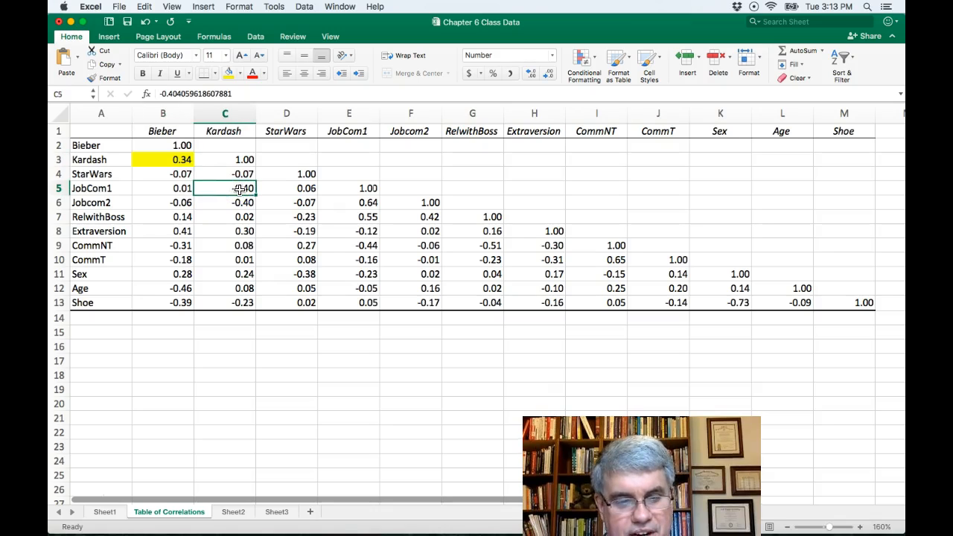
pyautogui.hotkey('shift', 'Down')
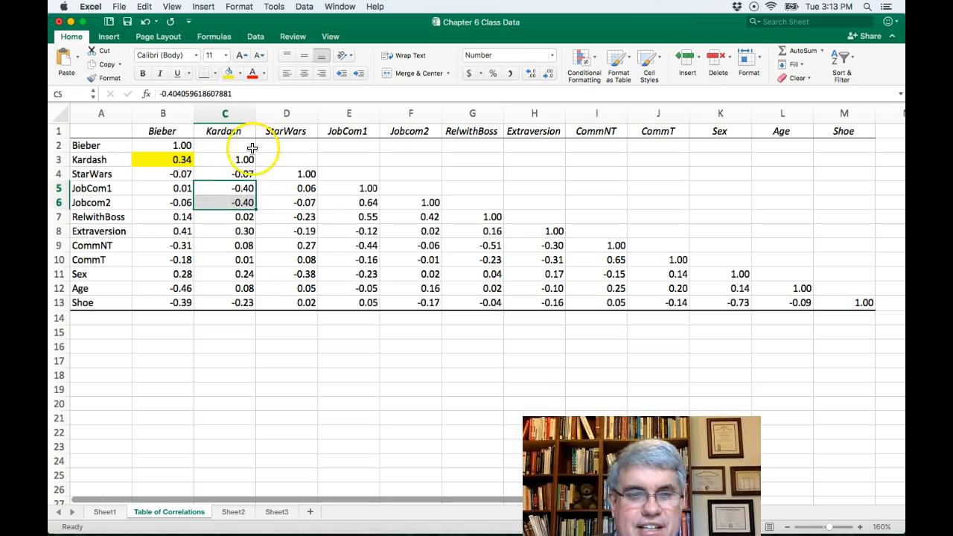
pyautogui.click(228, 75)
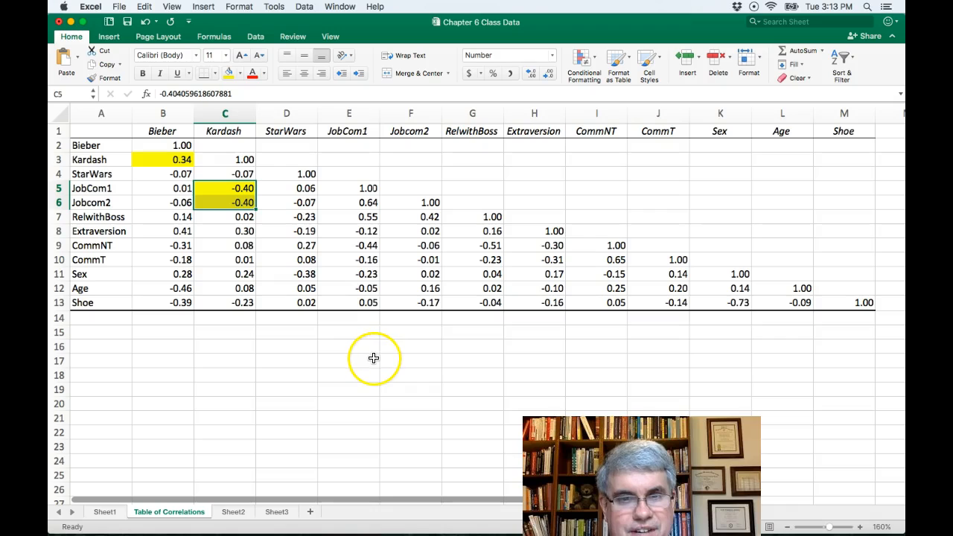
# Highlight in yellow the CommNT–JobCom1 correlation in E9 and the RelwithBoss correlations with JobCom1 and Jobcom2 in E7:F7.
pyautogui.click(363, 245)
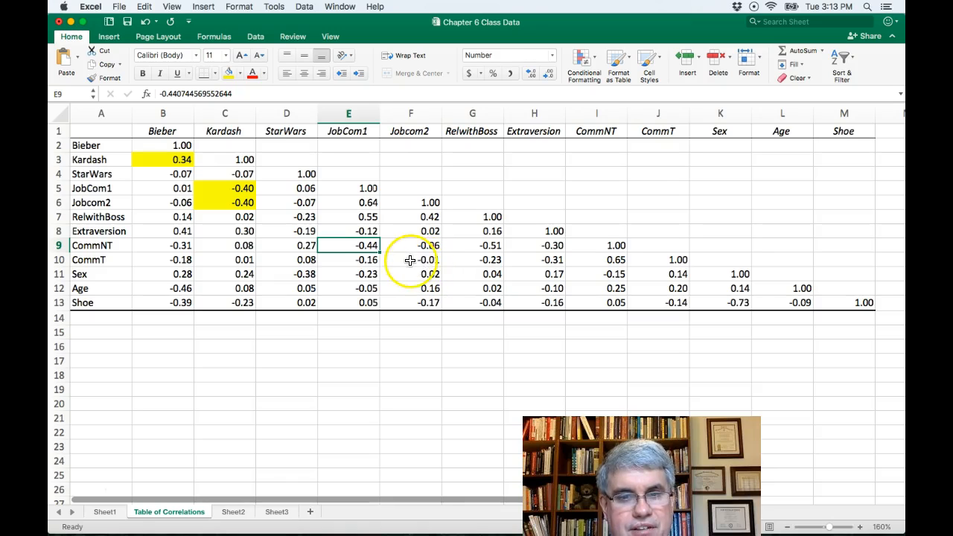
pyautogui.click(229, 73)
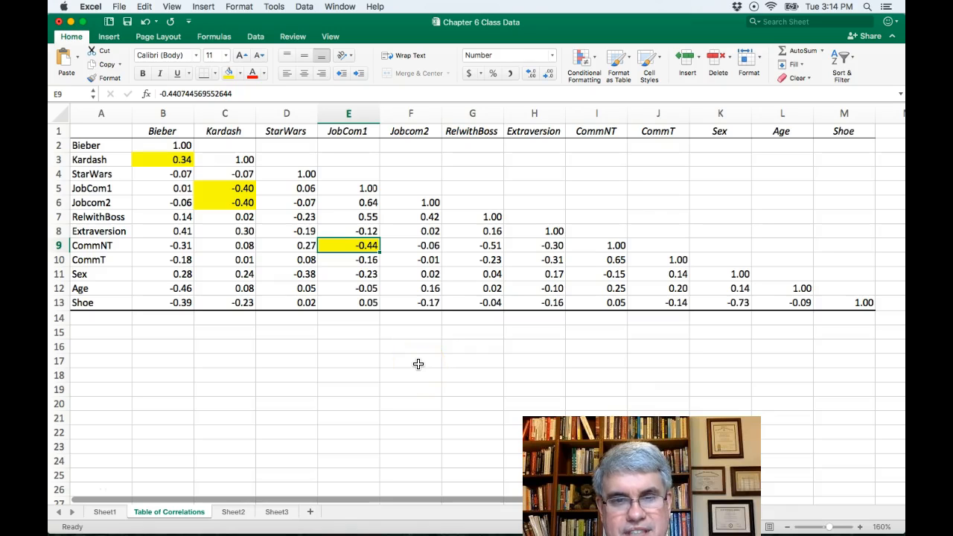
pyautogui.click(361, 218)
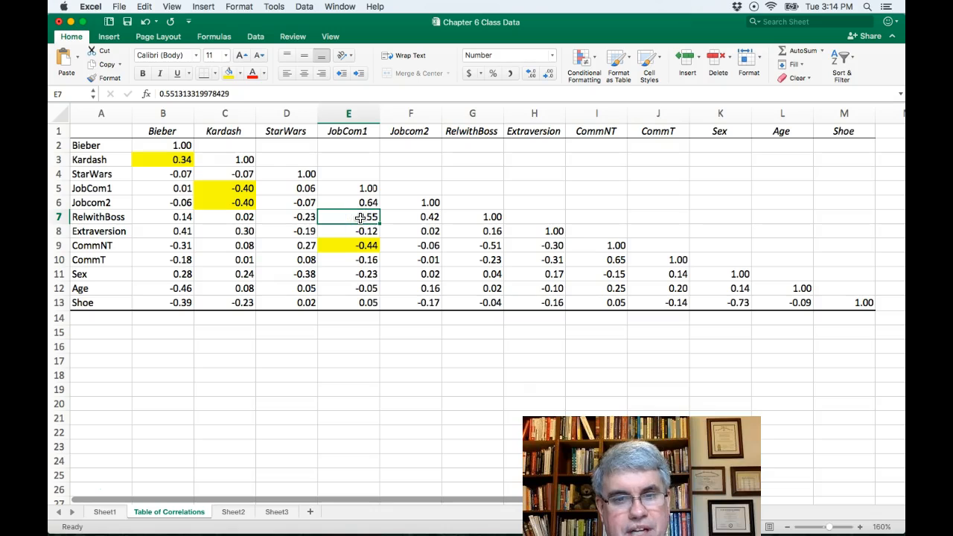
pyautogui.hotkey('shift', 'Right')
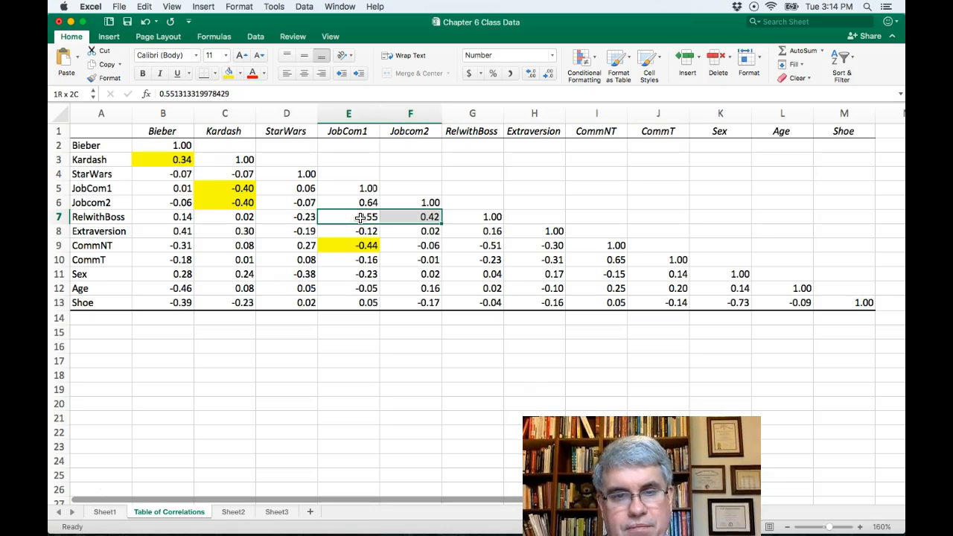
pyautogui.click(228, 73)
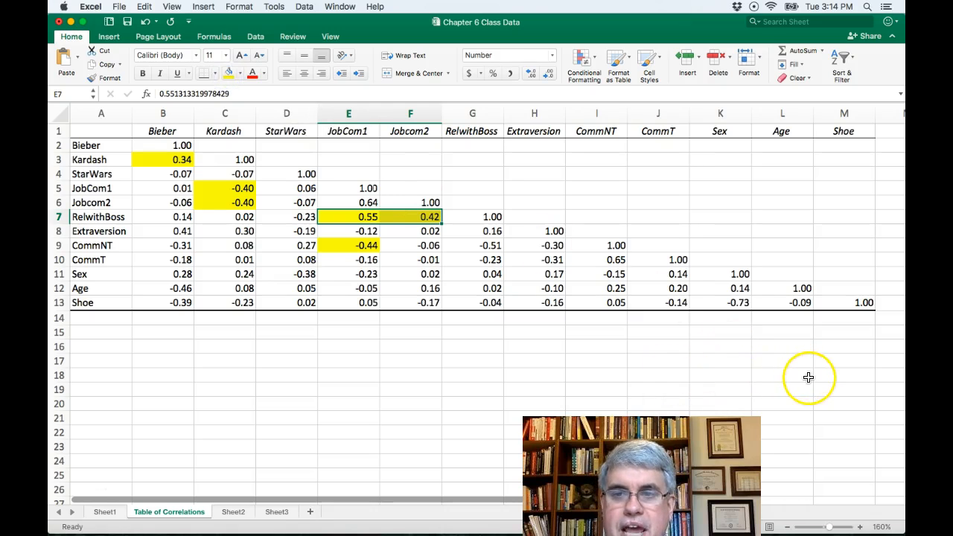